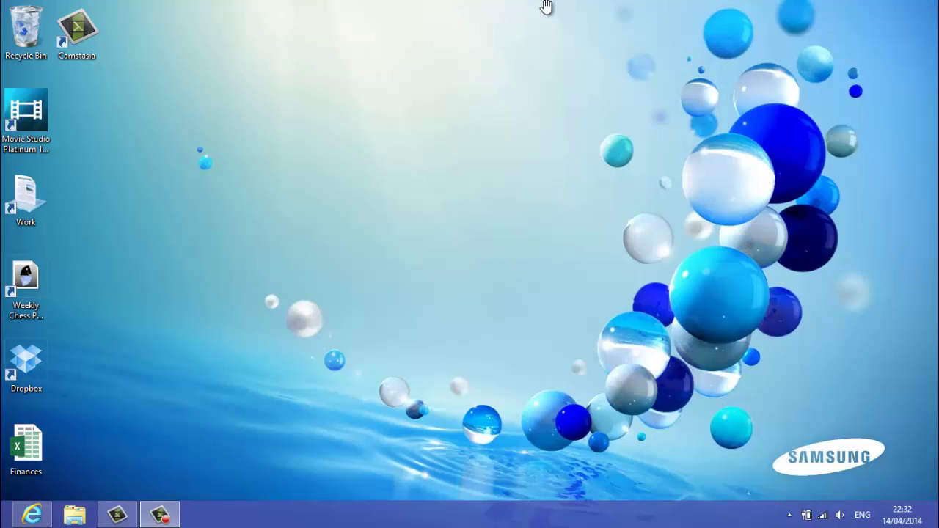
# Search the system settings for "device", open Device Manager and maximise its window
pyautogui.press('super')
pyautogui.write('d')
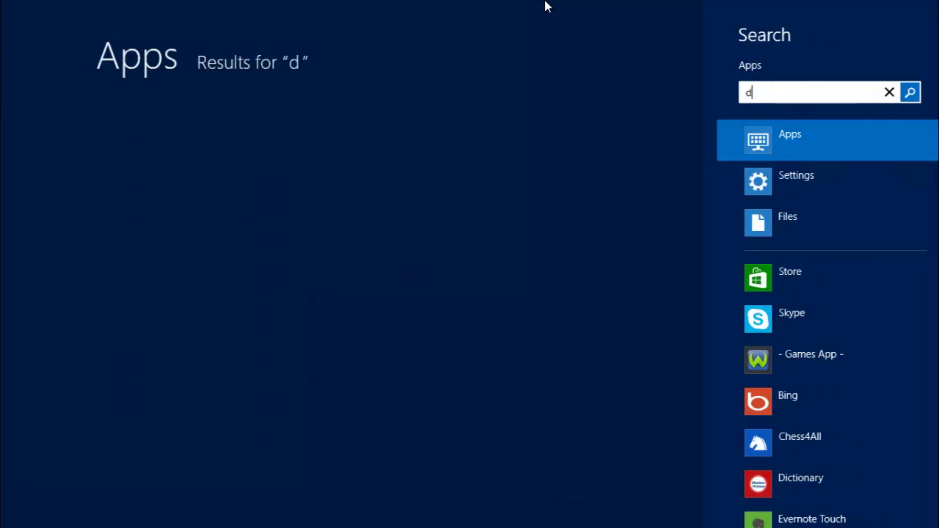
pyautogui.write('evice')
pyautogui.click(767, 180)
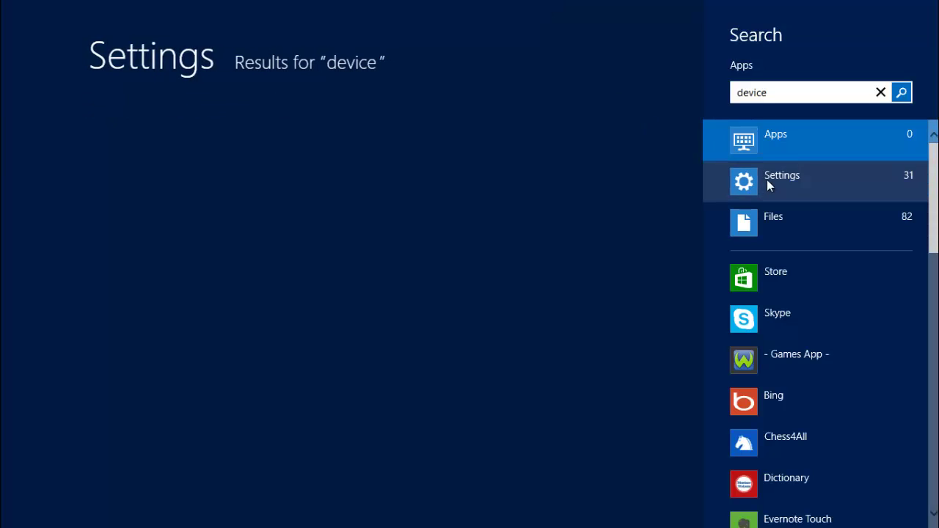
pyautogui.click(397, 161)
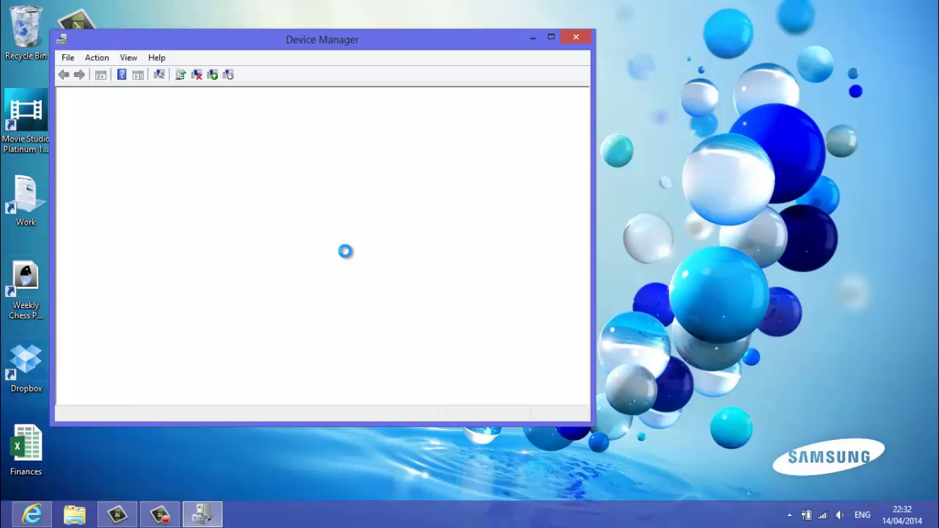
pyautogui.click(553, 37)
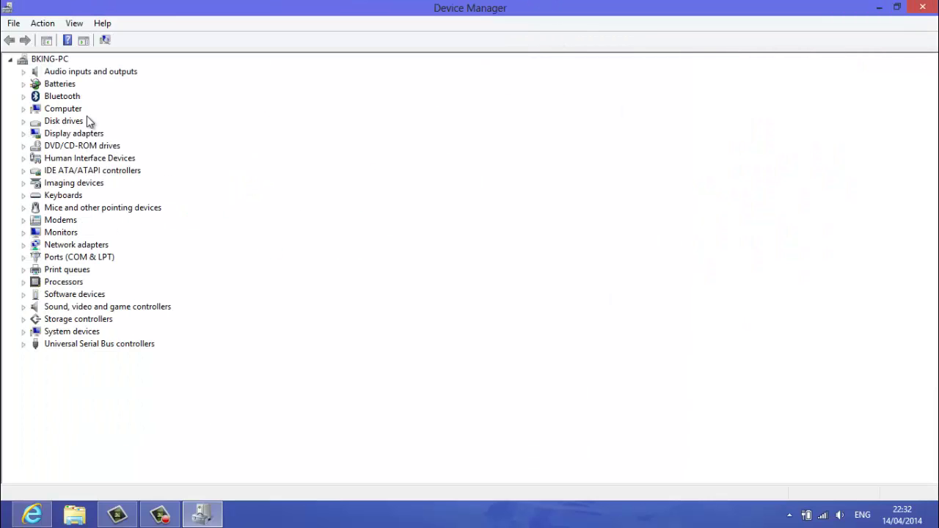
# Run an automatic driver update search for the first Intel Core i5-2410M processor from its driver properties, and close the update wizard
pyautogui.click(24, 282)
pyautogui.rightClick(93, 295)
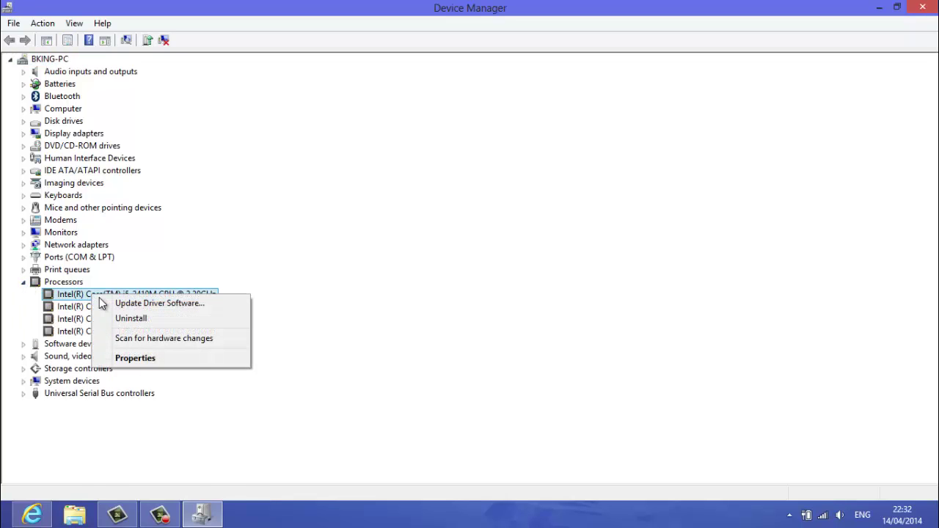
pyautogui.click(123, 359)
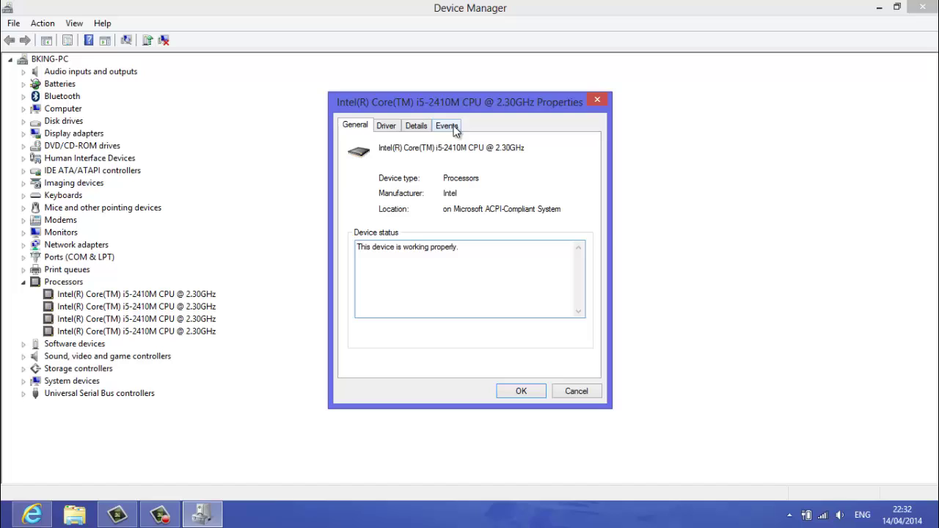
pyautogui.click(381, 130)
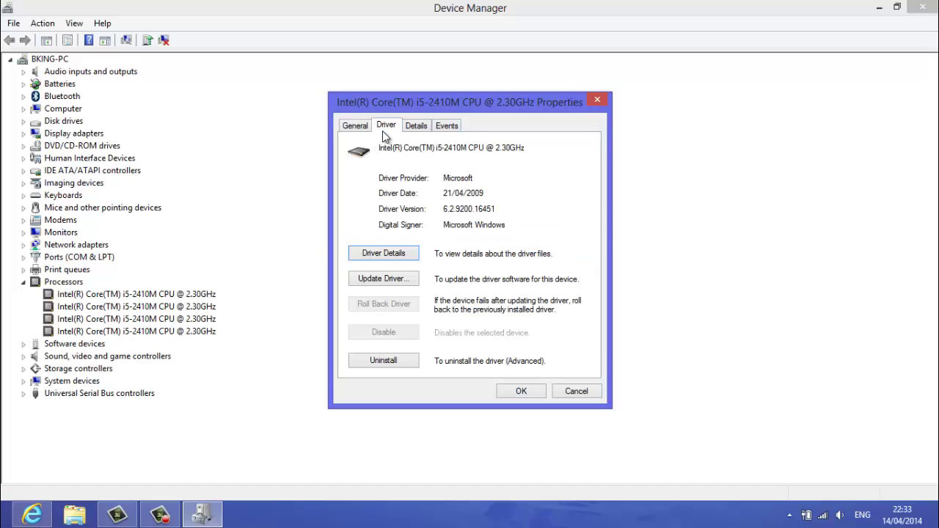
pyautogui.click(413, 285)
pyautogui.click(420, 232)
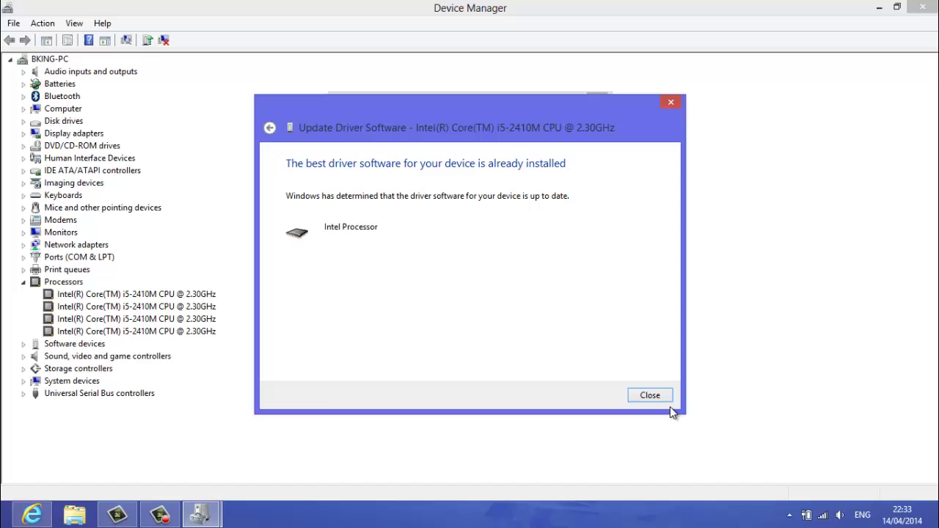
pyautogui.click(651, 396)
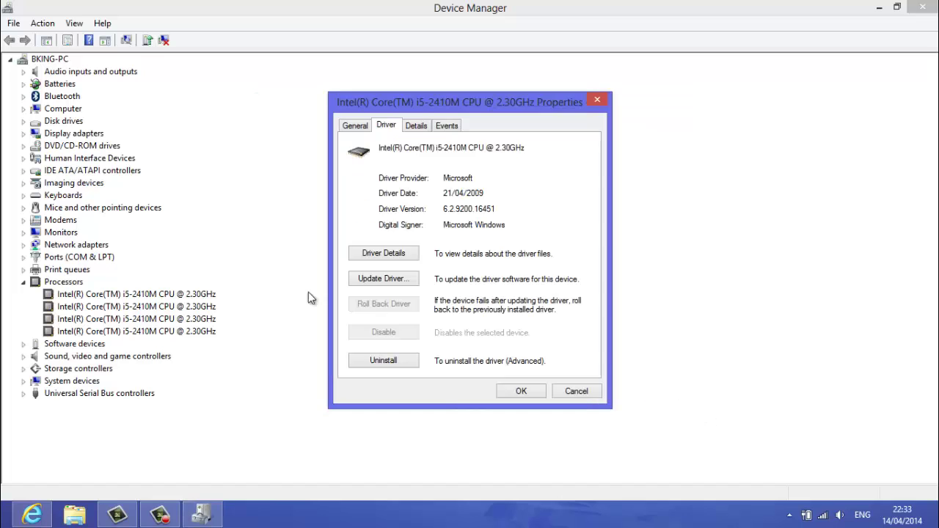
# Examine the processor's device description and highlight its driver version, and close the properties dialog
pyautogui.click(415, 126)
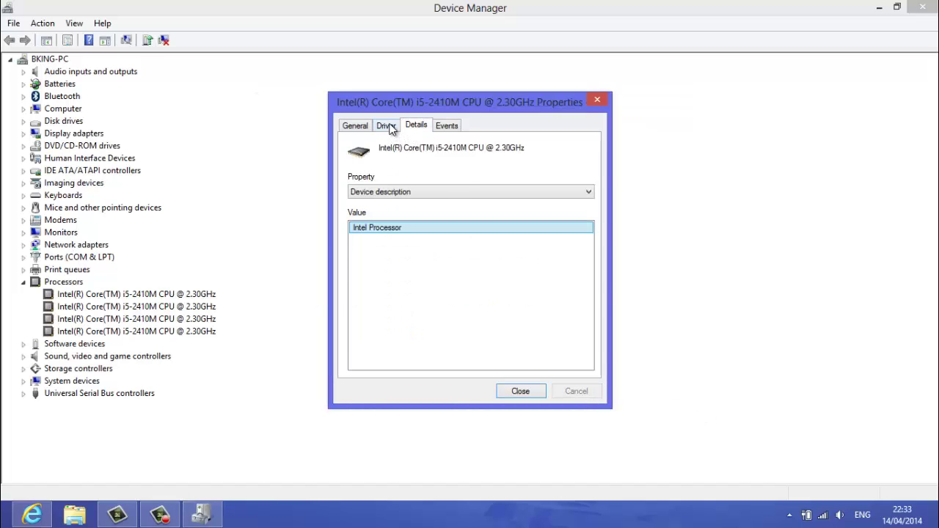
pyautogui.click(389, 127)
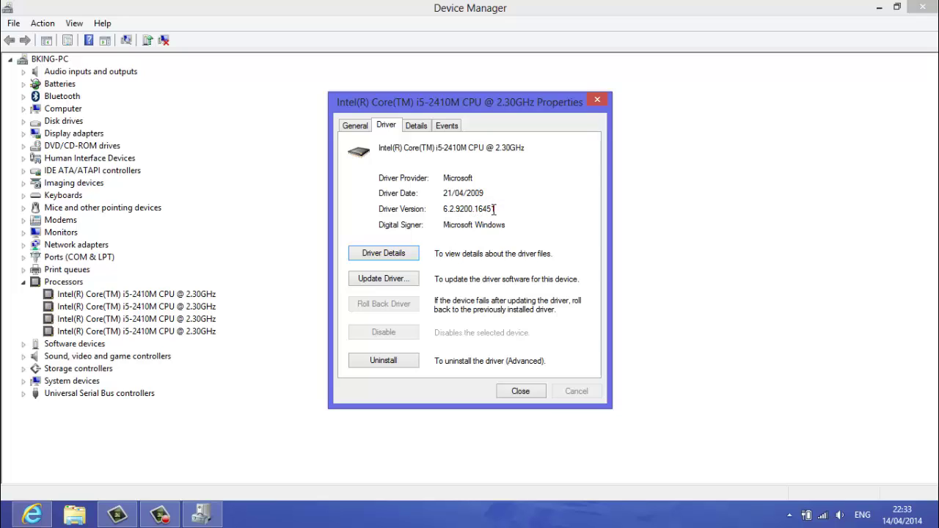
pyautogui.moveTo(496, 209); pyautogui.dragTo(449, 211)
pyautogui.click(457, 213)
pyautogui.click(454, 212)
pyautogui.moveTo(444, 211)
pyautogui.mouseDown()
pyautogui.moveTo(498, 212)
pyautogui.moveTo(455, 212)
pyautogui.mouseUp()
pyautogui.click(495, 212)
pyautogui.click(455, 211)
pyautogui.moveTo(503, 212); pyautogui.dragTo(450, 214)
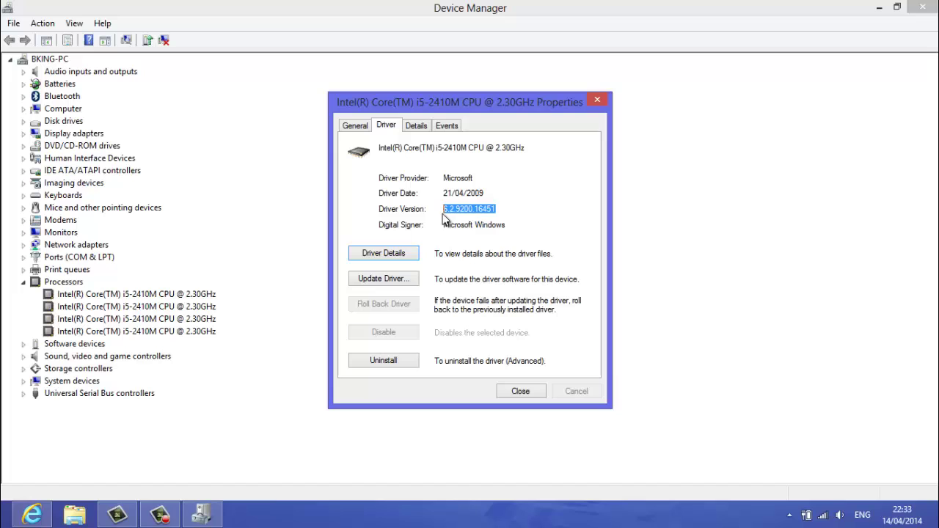
pyautogui.click(460, 214)
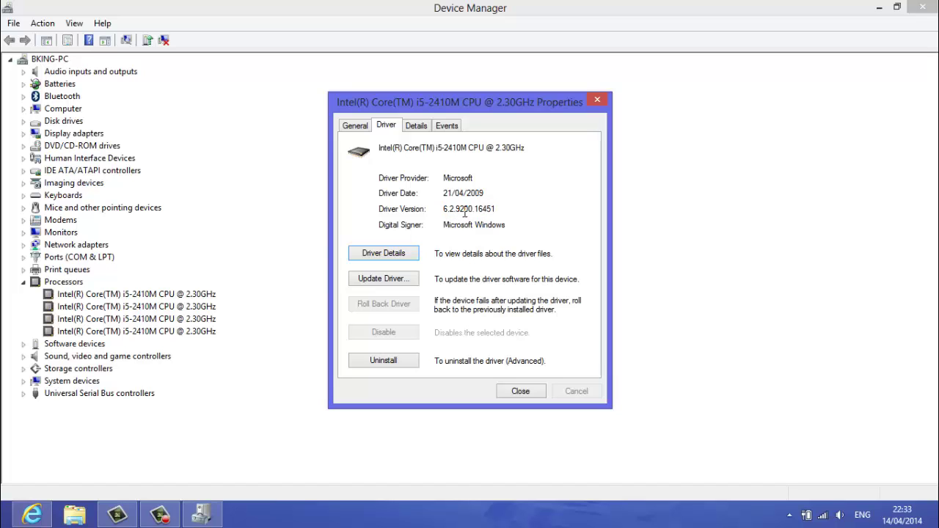
pyautogui.click(520, 392)
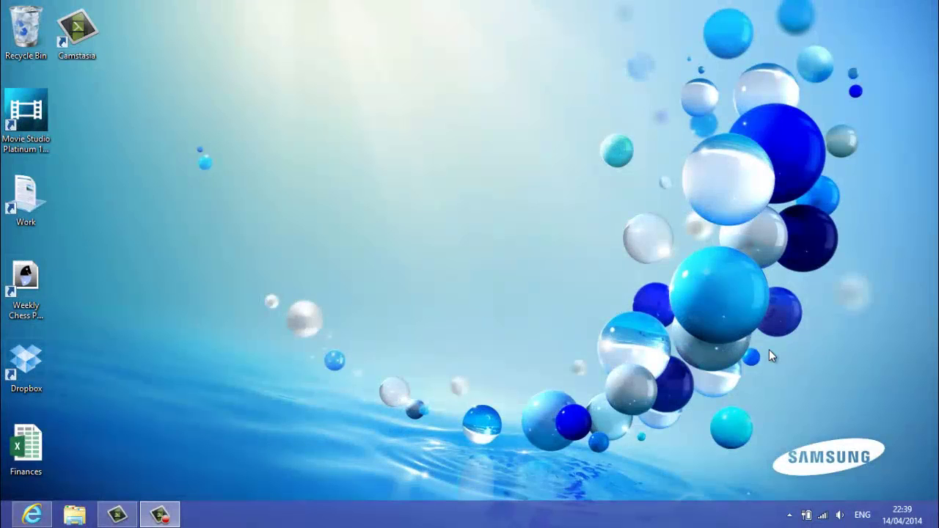
# Open the advanced power settings of the High performance power plan
pyautogui.click(807, 516)
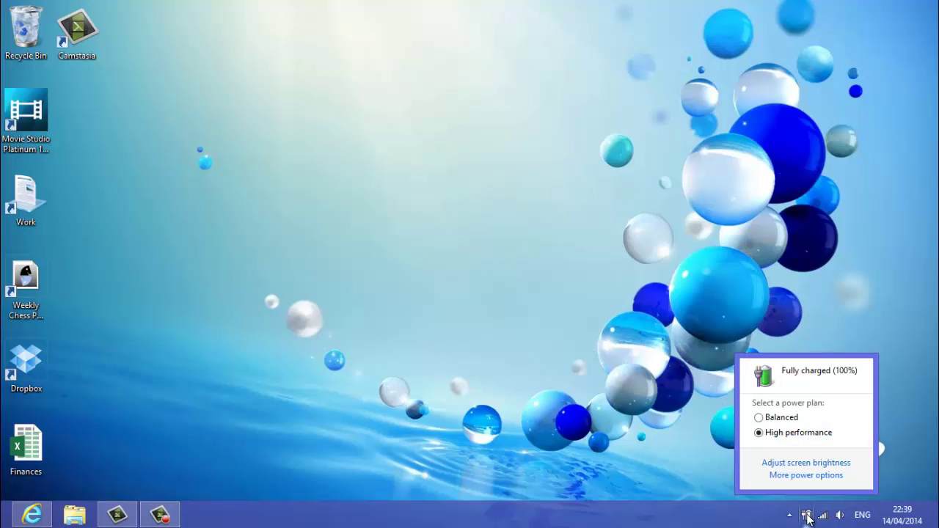
pyautogui.click(808, 479)
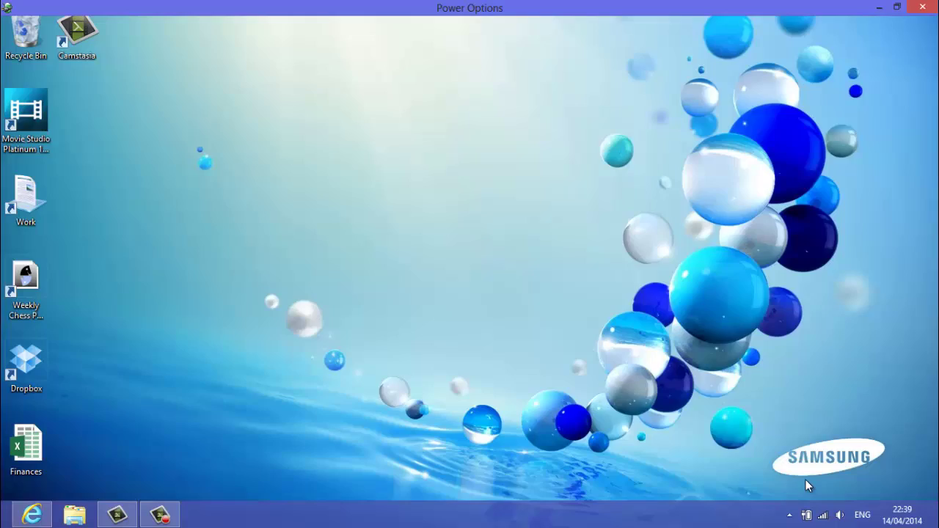
pyautogui.click(477, 163)
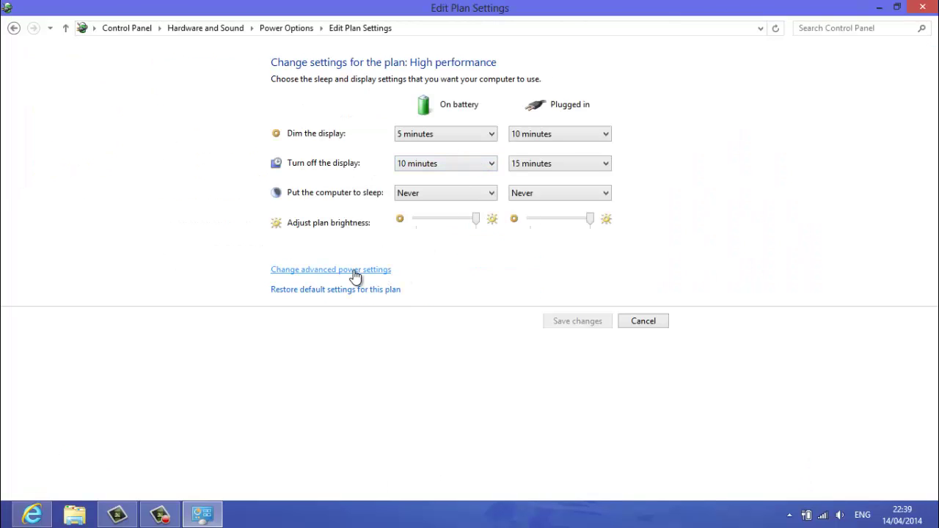
pyautogui.click(354, 271)
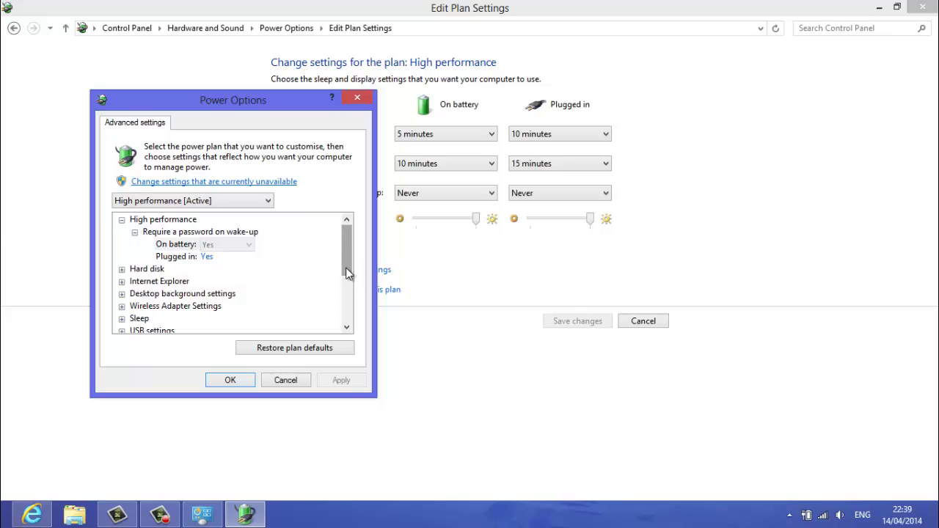
# Under Processor power management, review the minimum processor state, system cooling policy and maximum processor state
pyautogui.moveTo(348, 273); pyautogui.dragTo(339, 301)
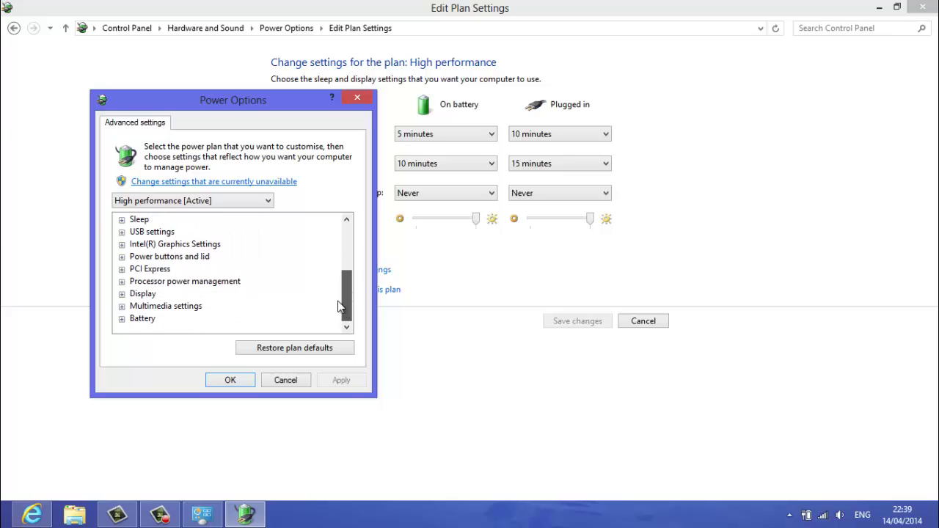
pyautogui.doubleClick(132, 283)
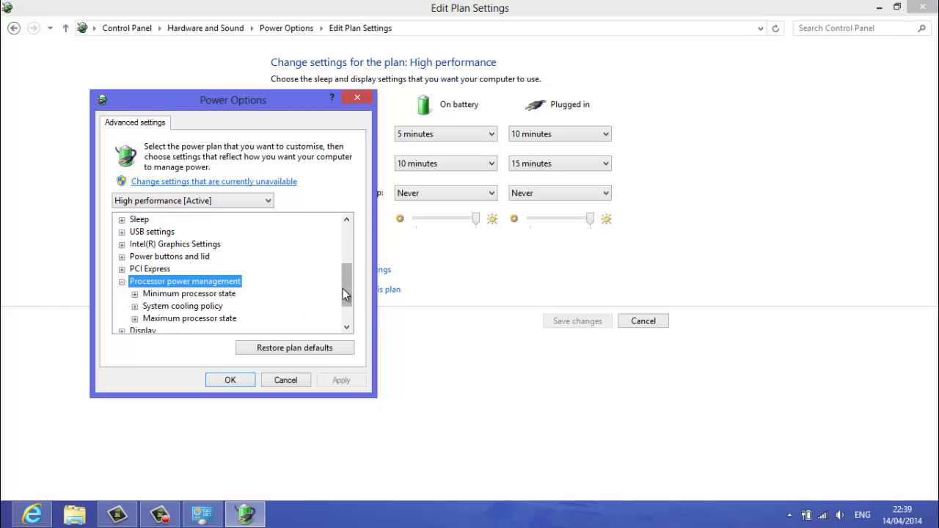
pyautogui.scroll(-1, 348, 304)
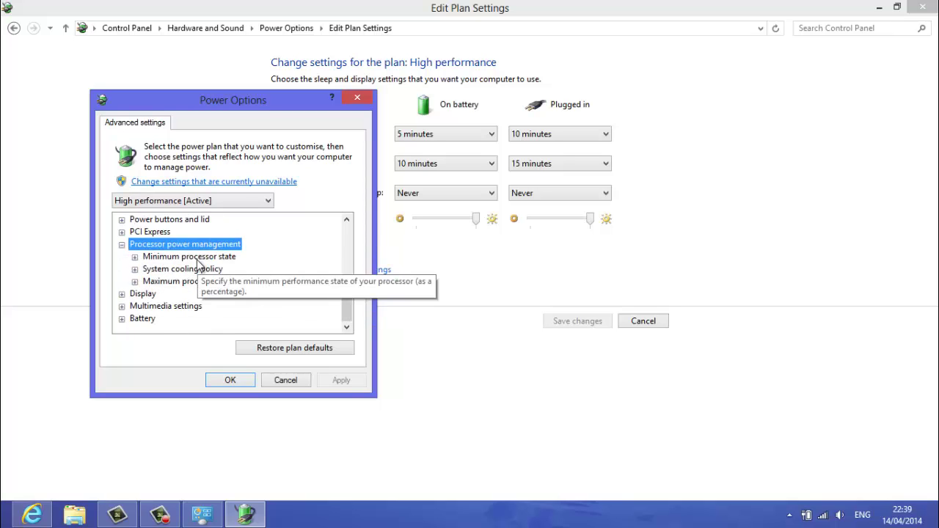
pyautogui.click(134, 256)
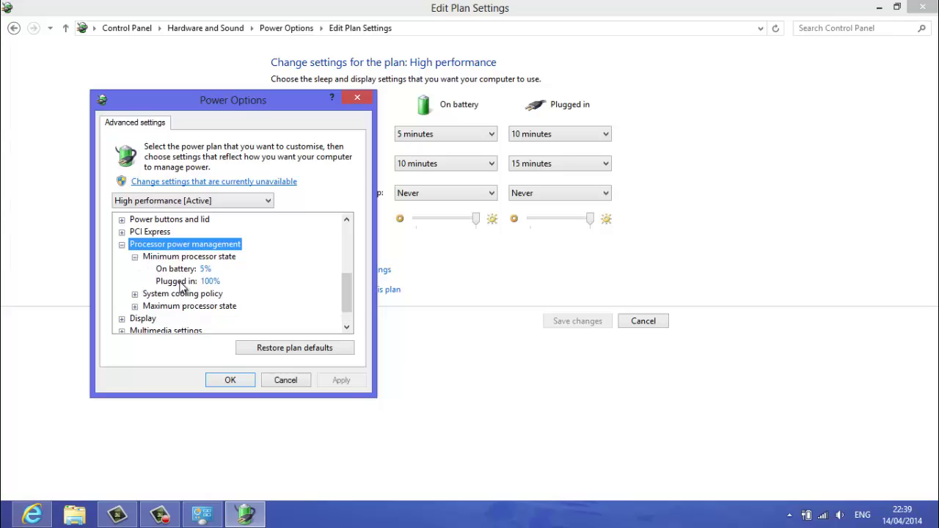
pyautogui.click(135, 258)
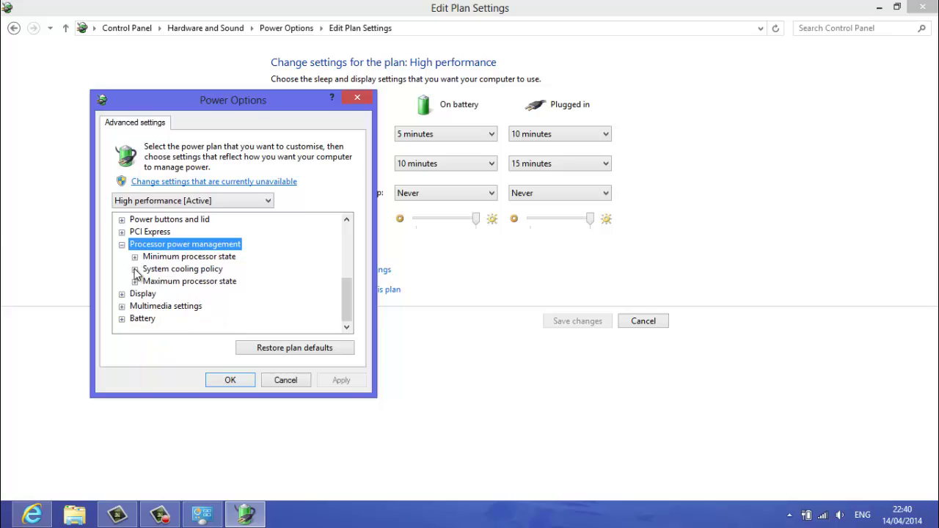
pyautogui.click(135, 270)
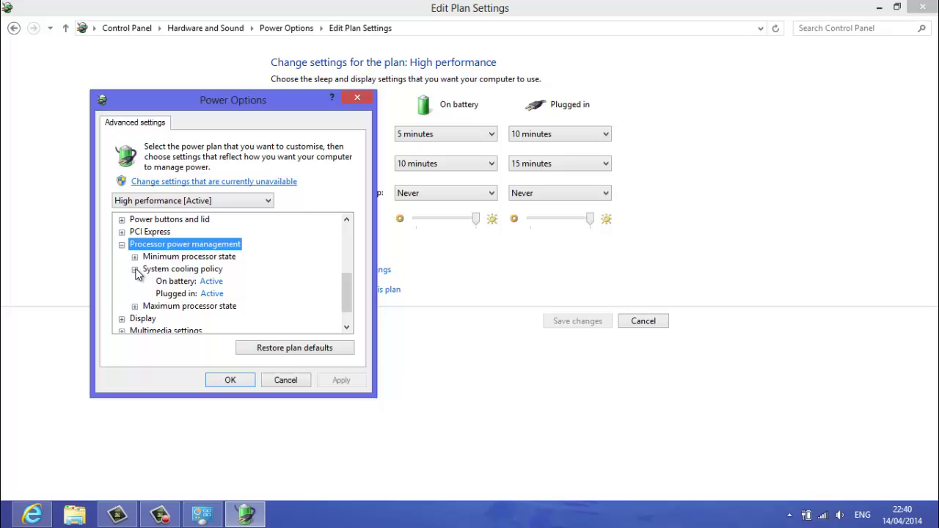
pyautogui.click(135, 269)
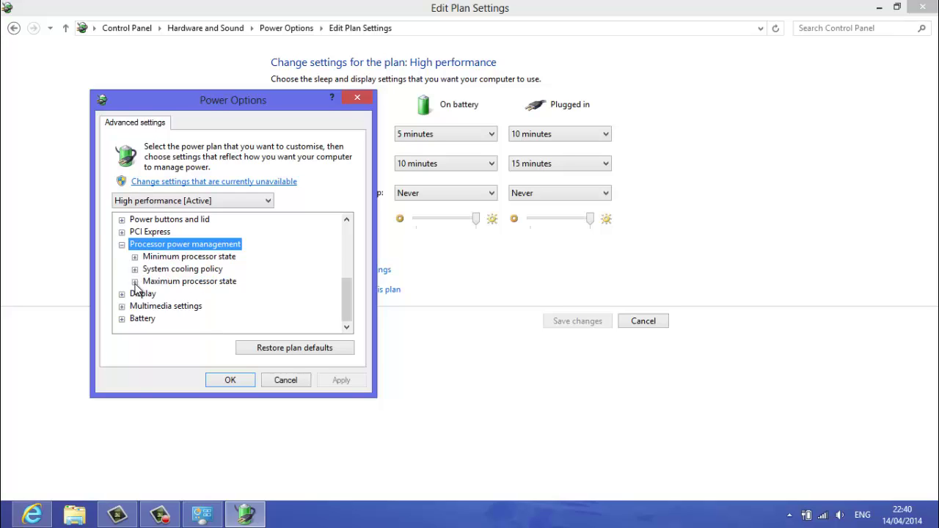
pyautogui.click(135, 282)
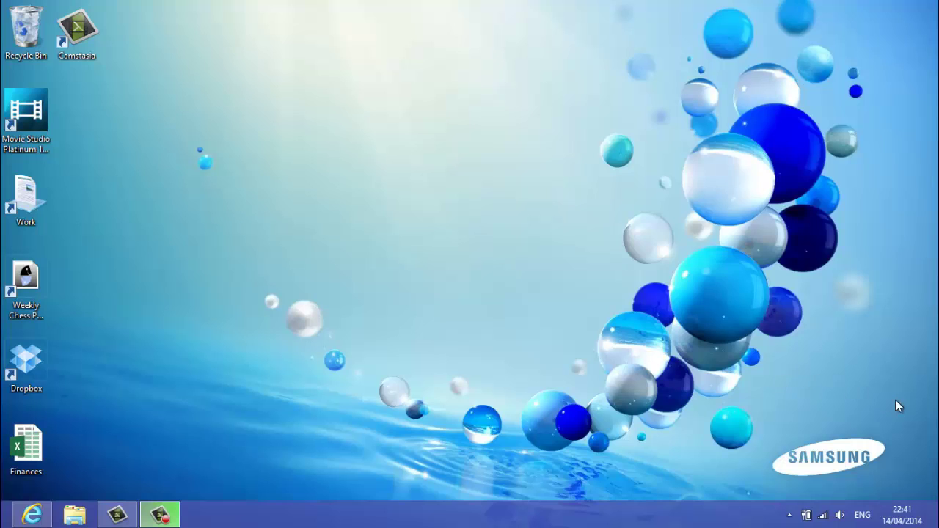
pyautogui.click(789, 516)
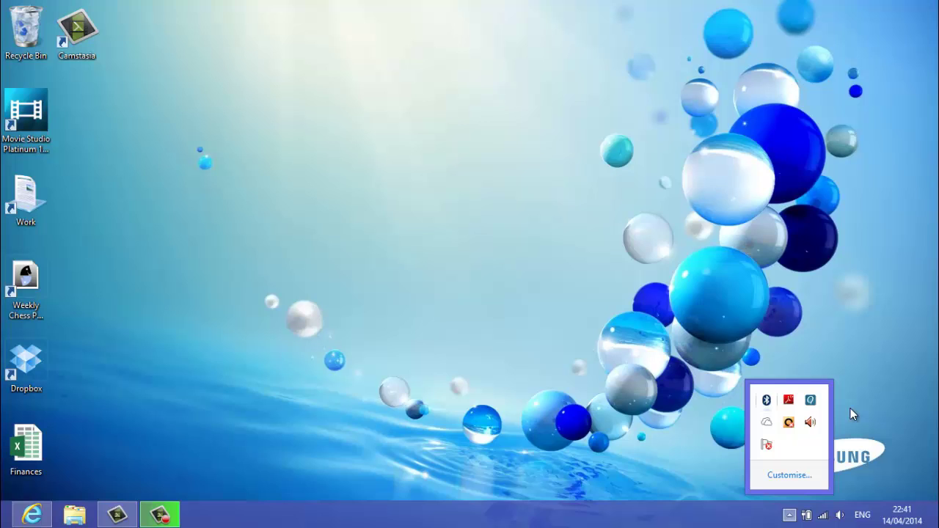
pyautogui.click(587, 498)
pyautogui.rightClick(589, 520)
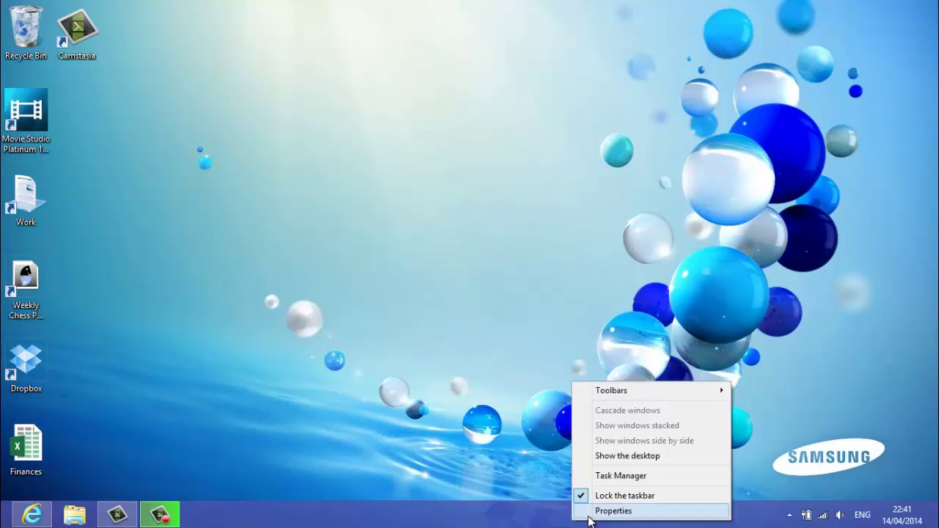
pyautogui.click(614, 511)
pyautogui.click(276, 170)
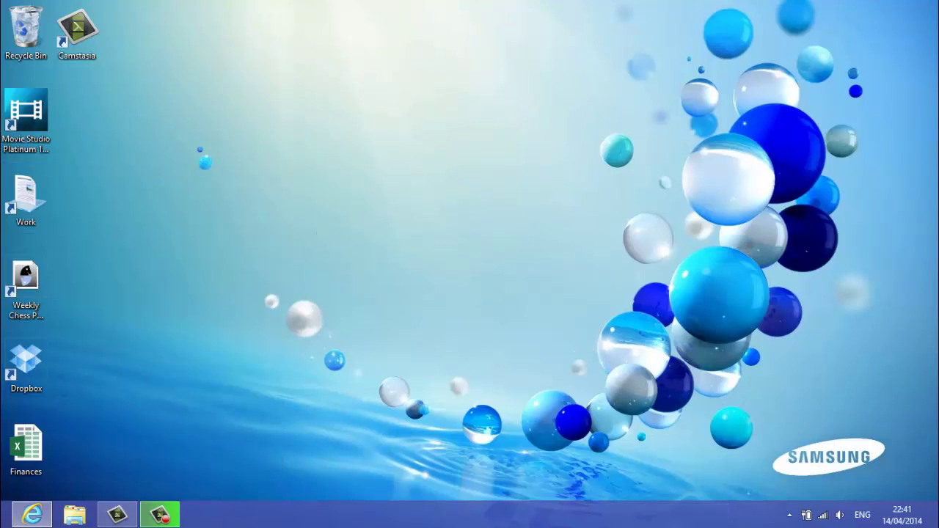
# Open Task Manager and maximise its window
pyautogui.rightClick(446, 517)
pyautogui.click(496, 470)
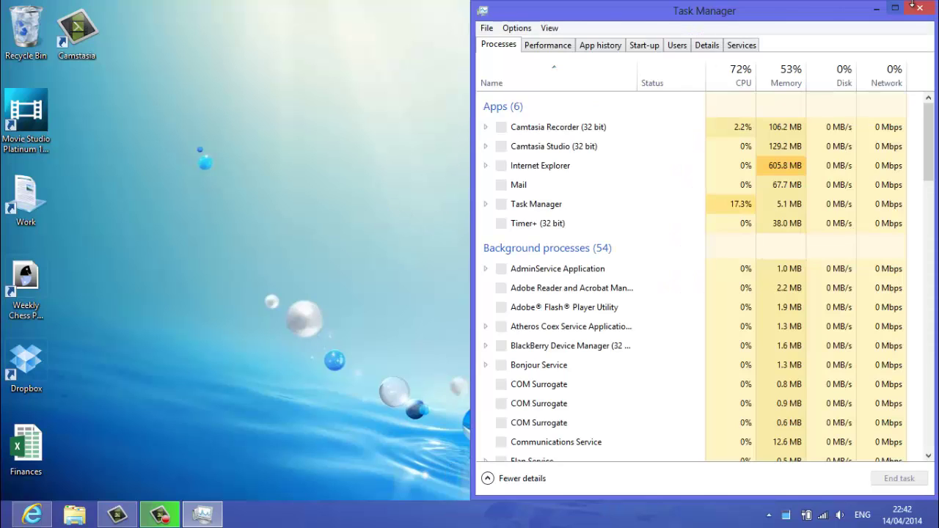
pyautogui.click(897, 9)
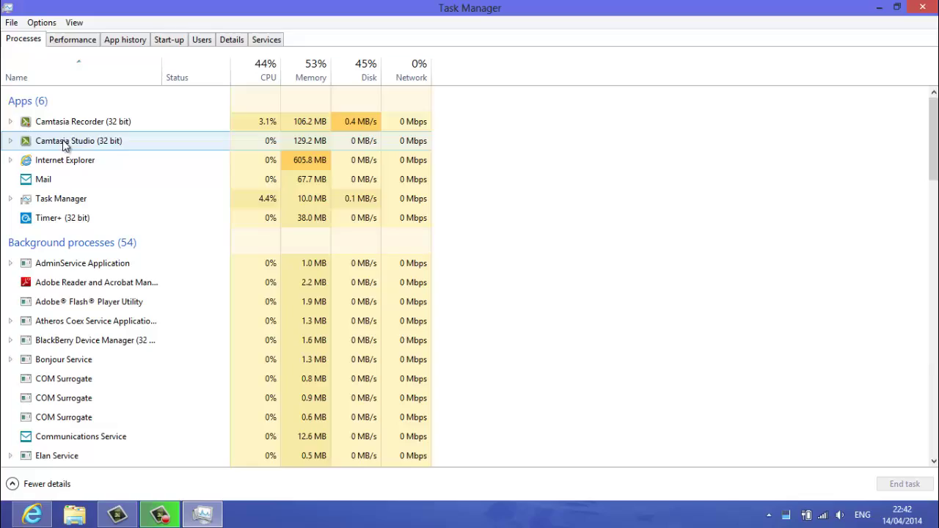
# Examine the running apps, background processes and Windows processes, including their CPU, memory and disk usage
pyautogui.scroll(-4, 94, 182)
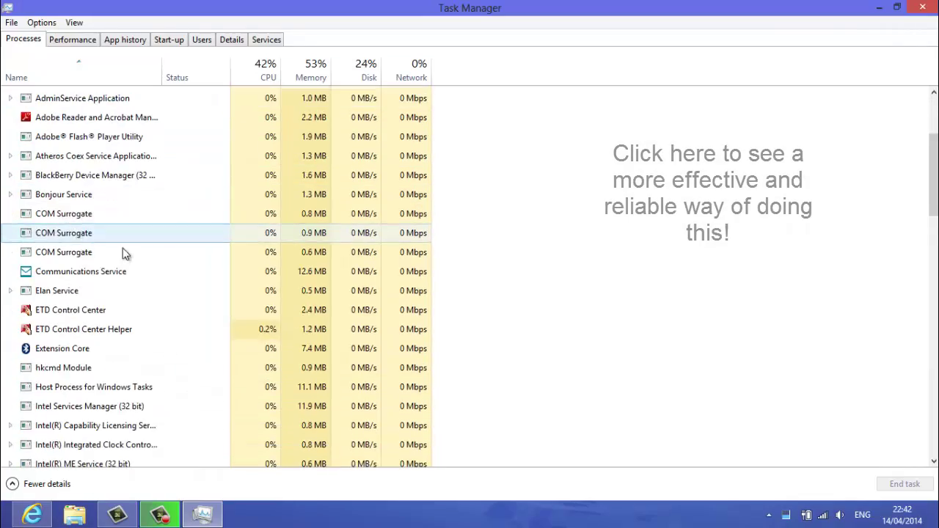
pyautogui.scroll(-11, 141, 247)
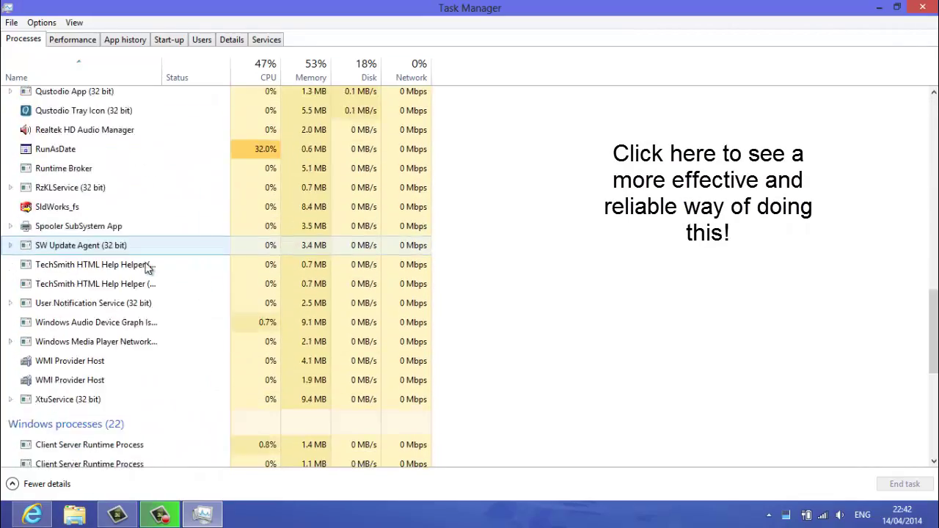
pyautogui.scroll(3, 151, 265)
pyautogui.scroll(14, 150, 260)
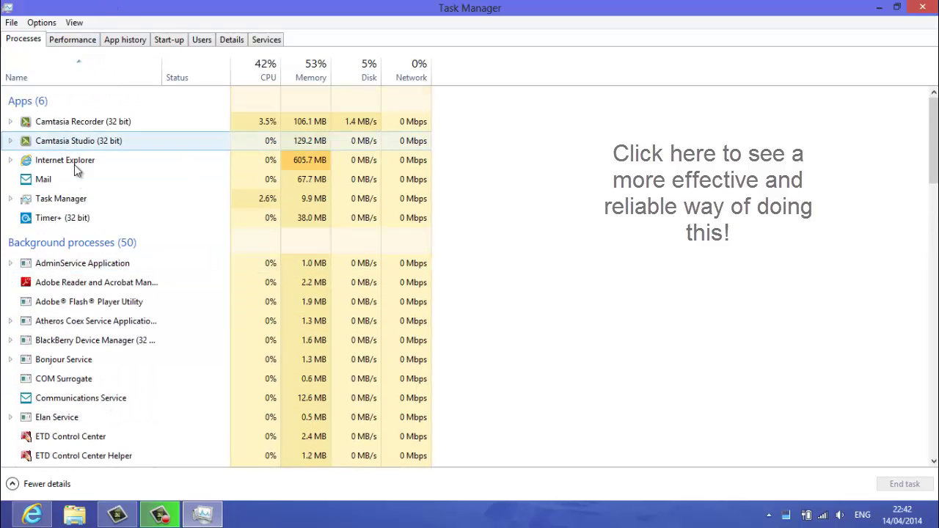
pyautogui.scroll(-2, 114, 244)
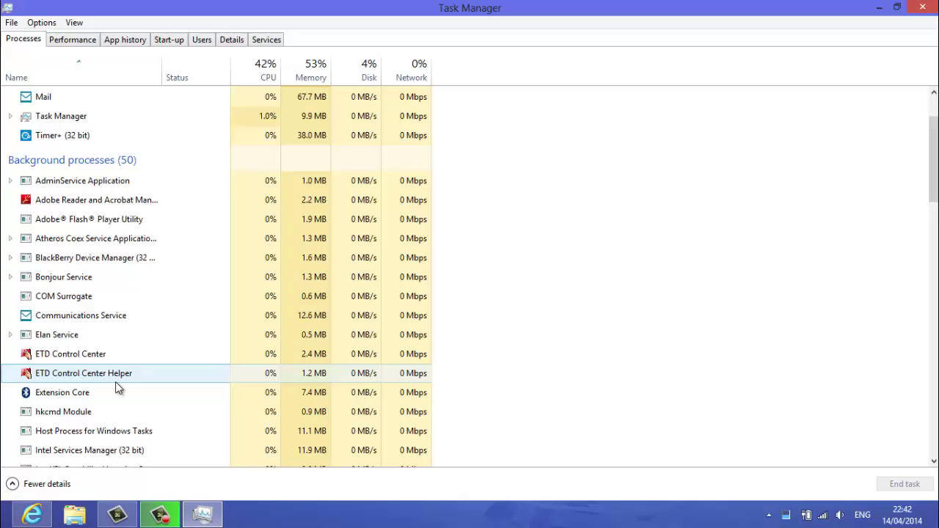
pyautogui.scroll(-2, 120, 388)
pyautogui.scroll(-2, 90, 436)
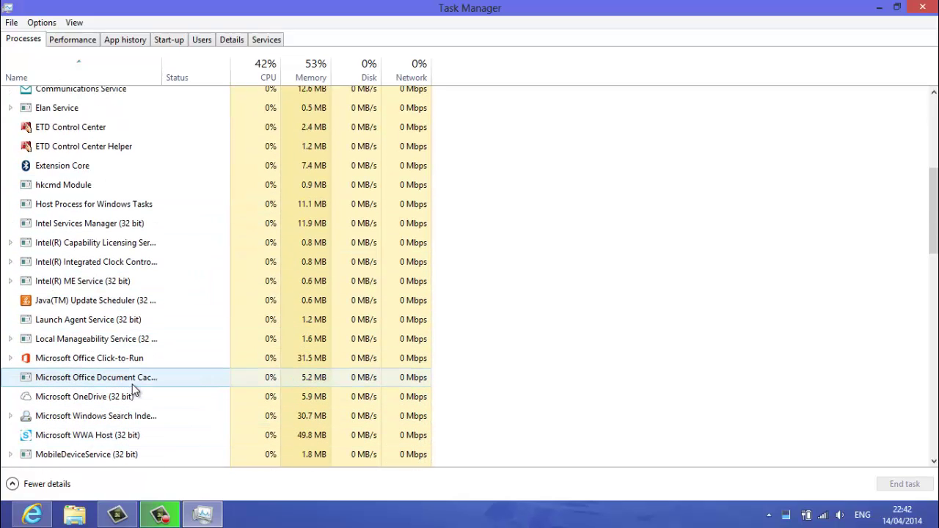
pyautogui.scroll(-4, 143, 371)
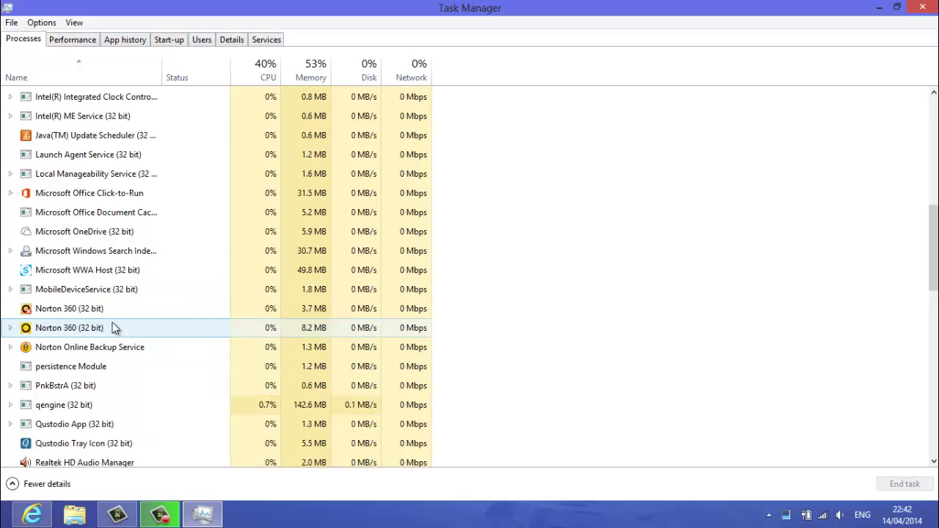
pyautogui.scroll(-5, 113, 328)
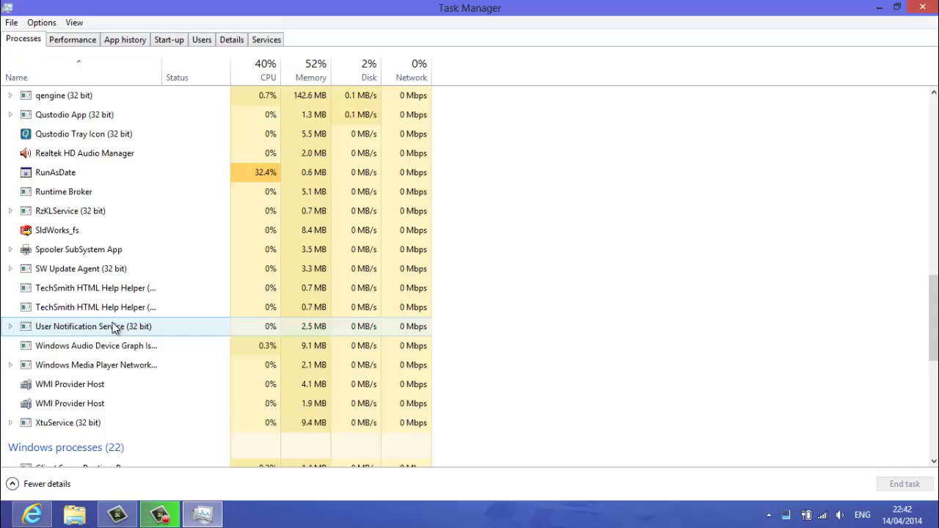
pyautogui.scroll(8, 114, 328)
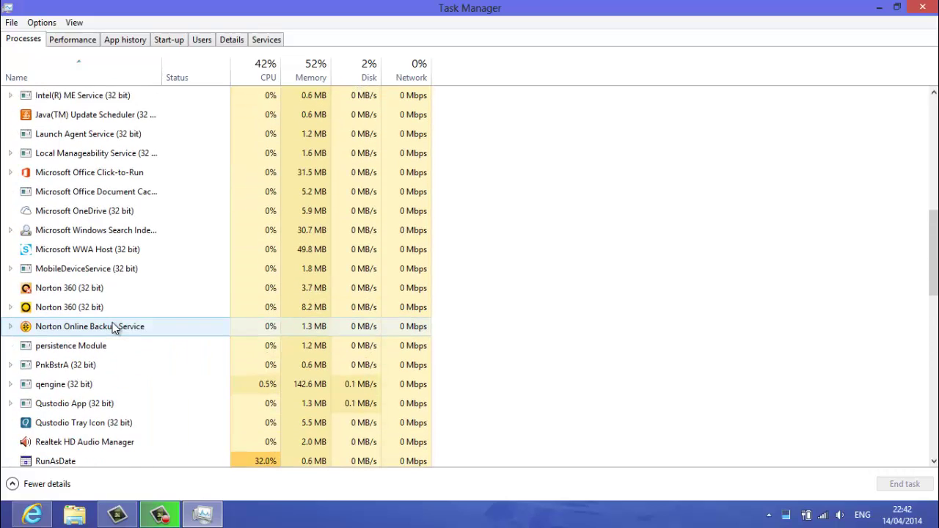
pyautogui.scroll(6, 112, 322)
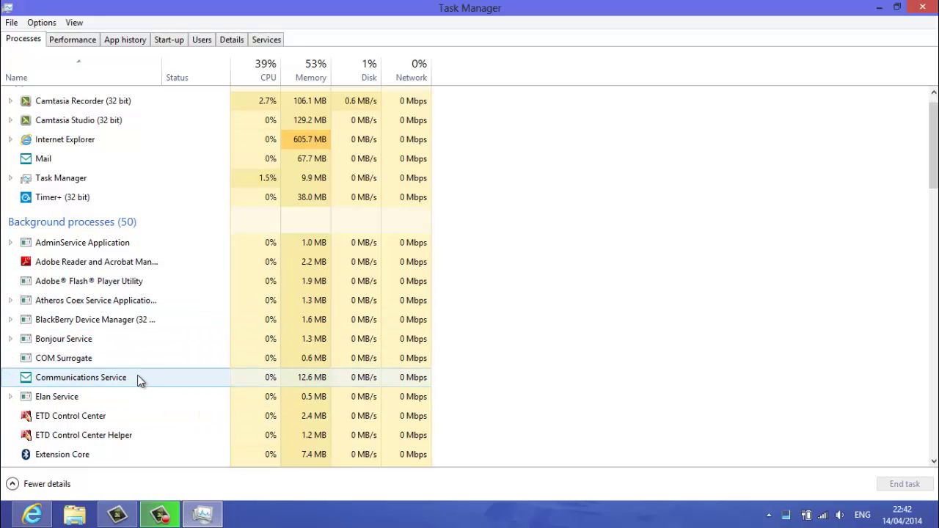
pyautogui.scroll(-3, 138, 380)
pyautogui.scroll(-15, 139, 383)
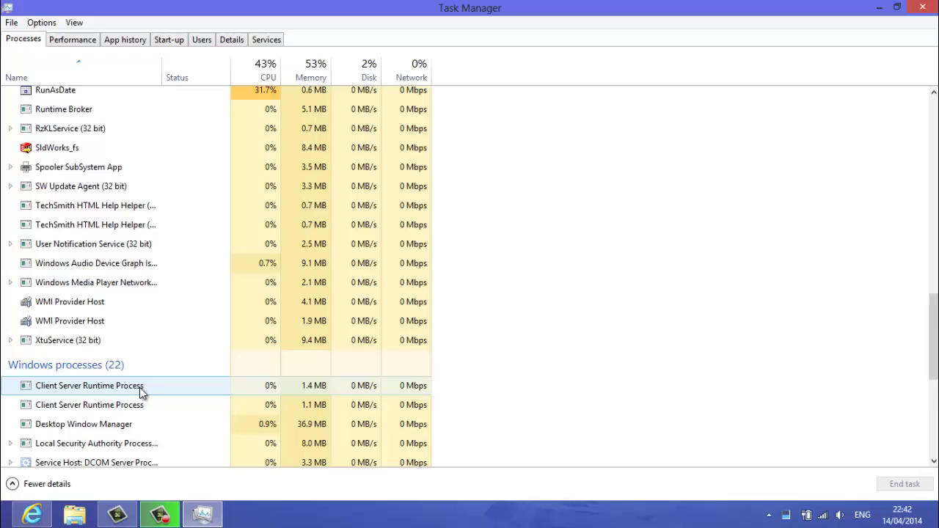
pyautogui.scroll(11, 136, 389)
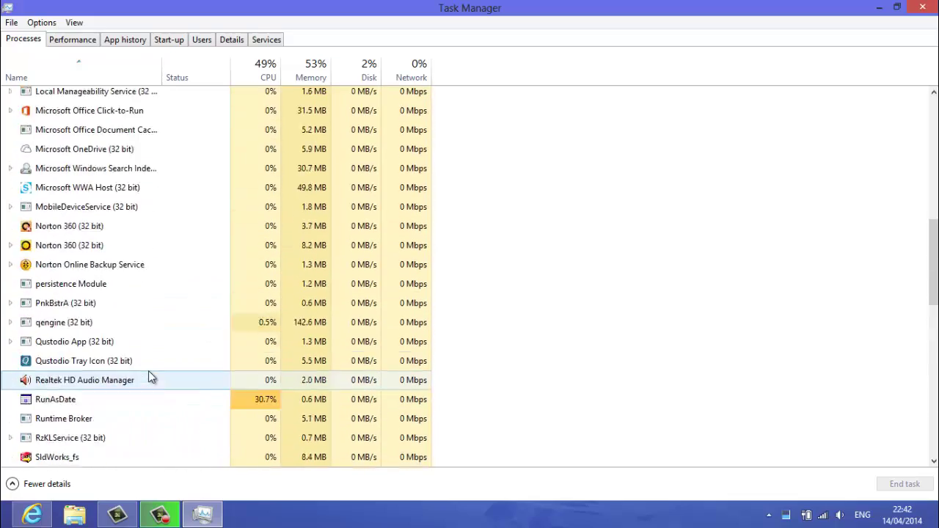
pyautogui.scroll(7, 154, 352)
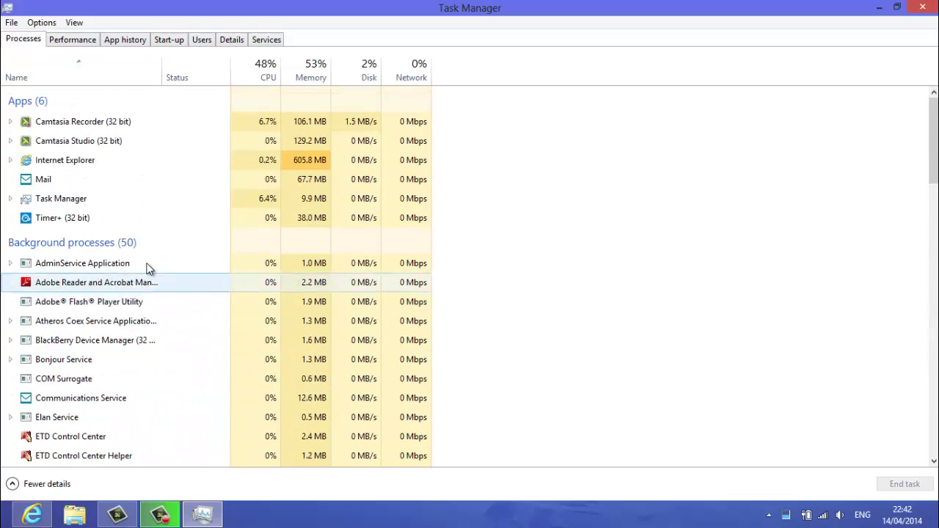
# View the CPU performance graph, and look through the list of start-up programs down to Spotify
pyautogui.click(63, 41)
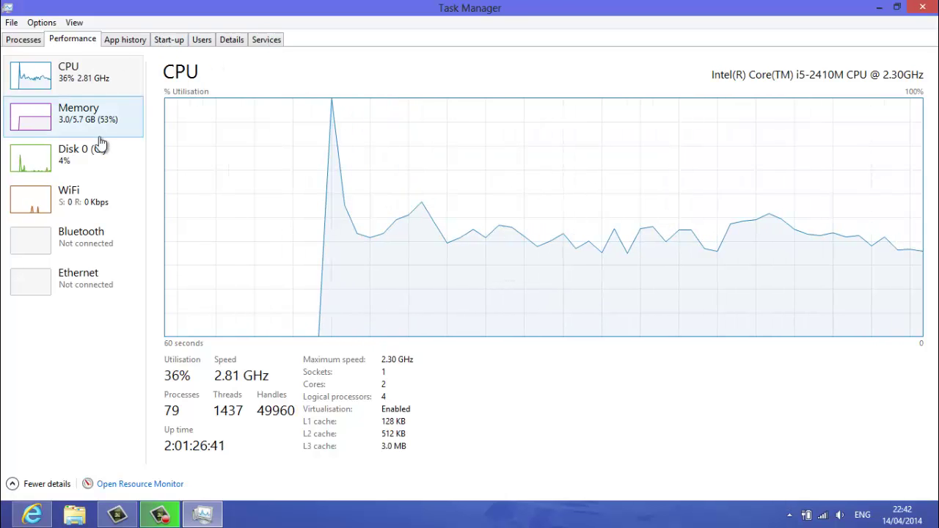
pyautogui.click(169, 40)
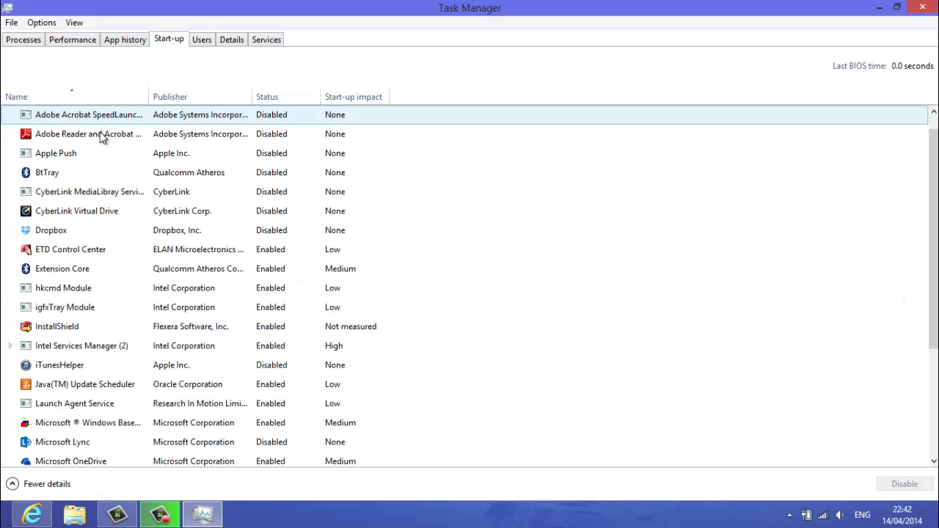
pyautogui.scroll(-3, 100, 154)
pyautogui.scroll(-1, 100, 168)
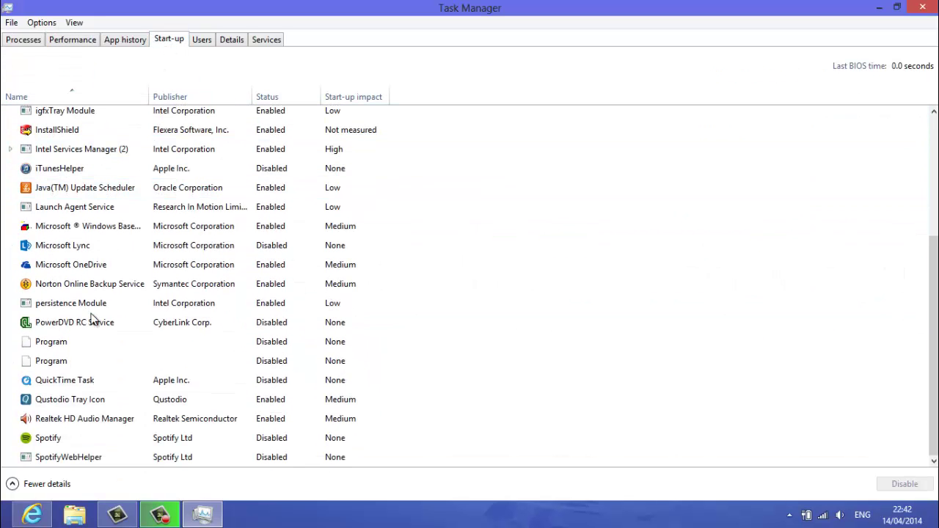
pyautogui.click(67, 438)
pyautogui.scroll(3, 69, 100)
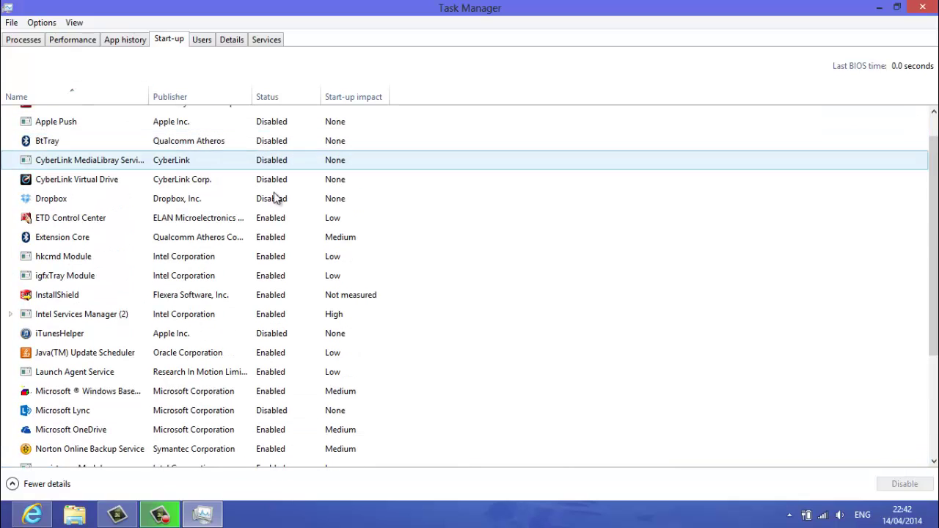
# Check the actions offered for the BtTray start-up entry without choosing one, and check Spotify's start-up status
pyautogui.rightClick(272, 141)
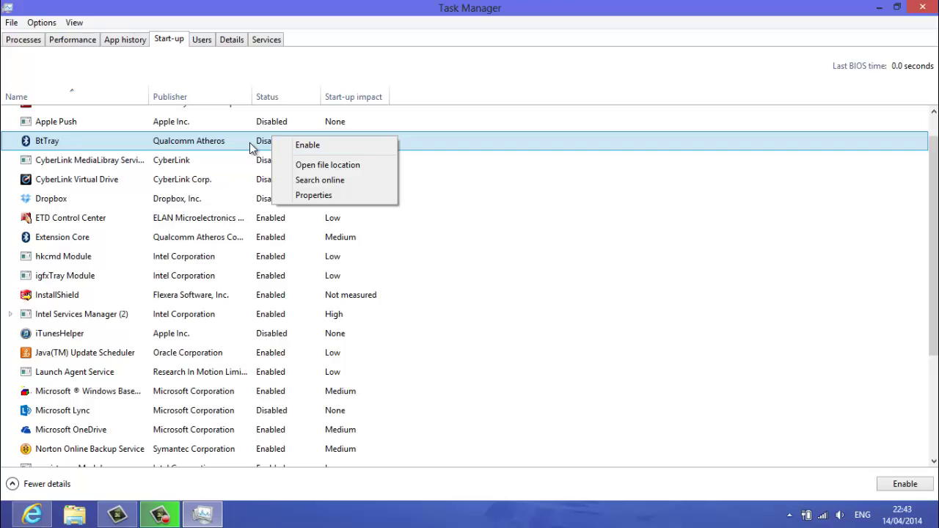
pyautogui.click(251, 142)
pyautogui.scroll(-2, 272, 165)
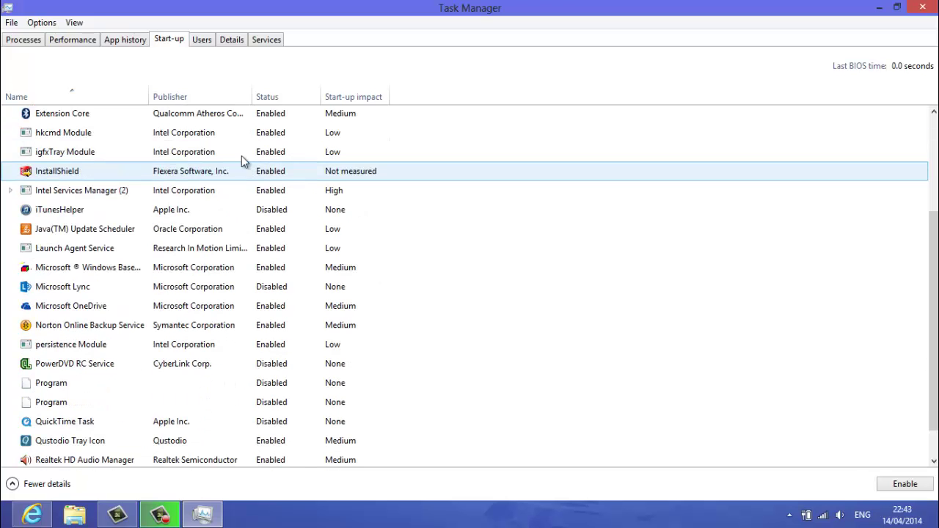
pyautogui.scroll(-1, 240, 158)
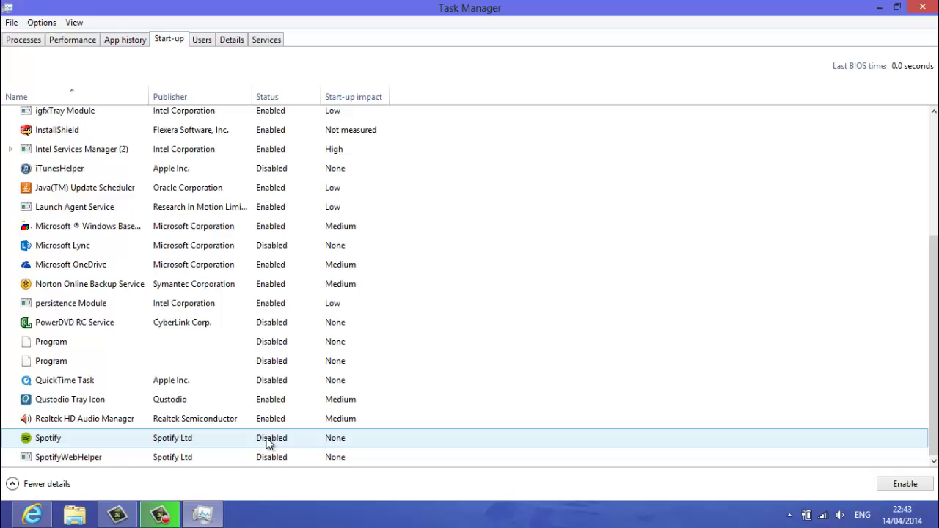
# Compare the enabled or disabled status and the start-up impact of the programs in the start-up list
pyautogui.scroll(4, 293, 246)
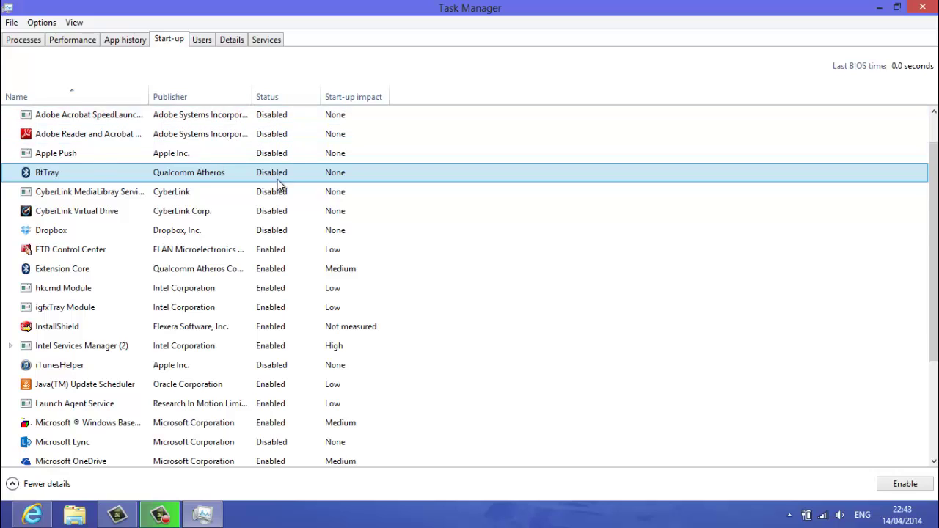
pyautogui.scroll(-3, 301, 311)
pyautogui.scroll(4, 235, 242)
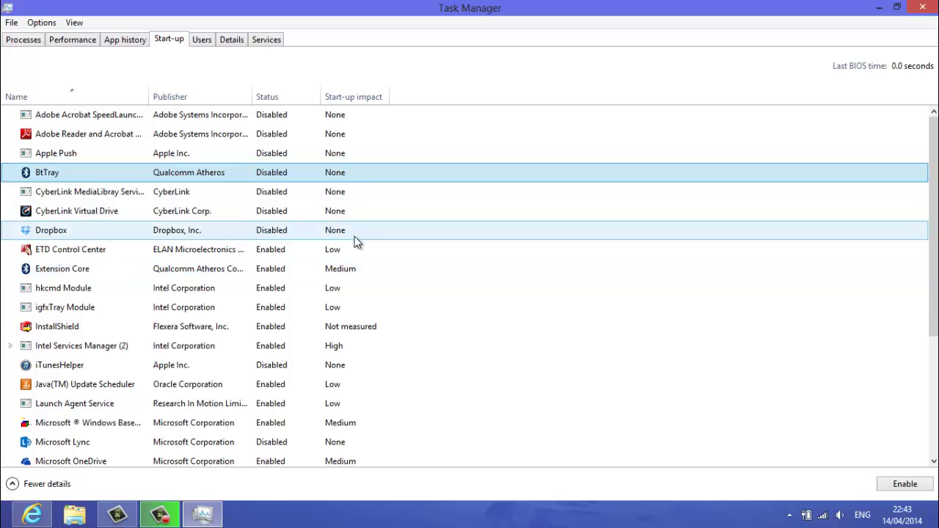
pyautogui.scroll(-1, 341, 267)
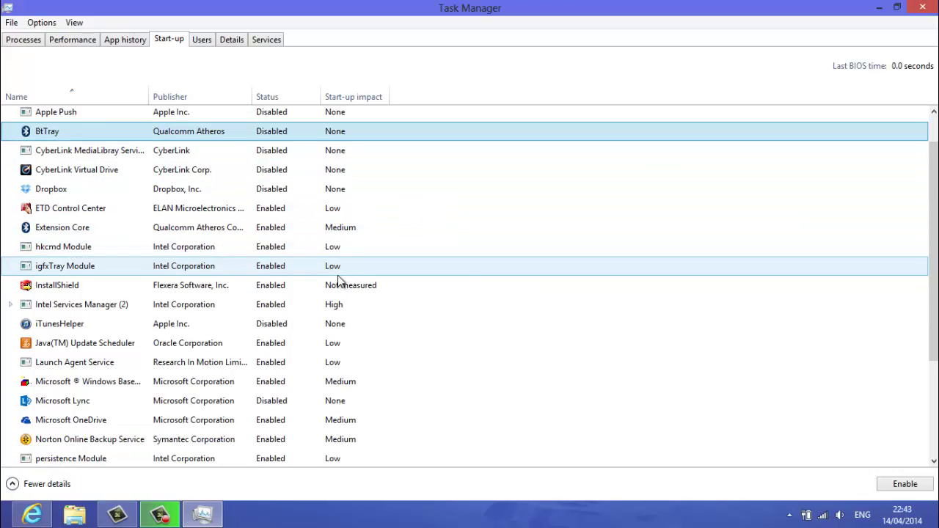
pyautogui.scroll(1, 340, 268)
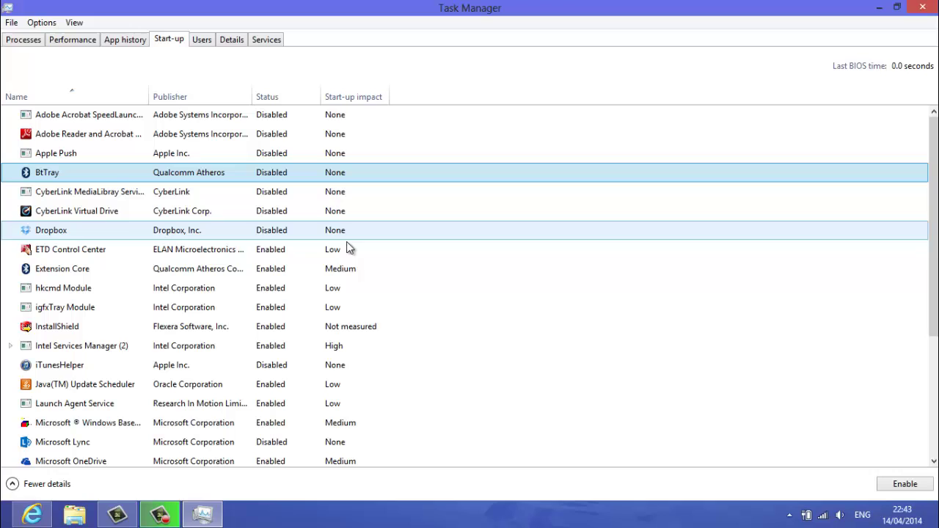